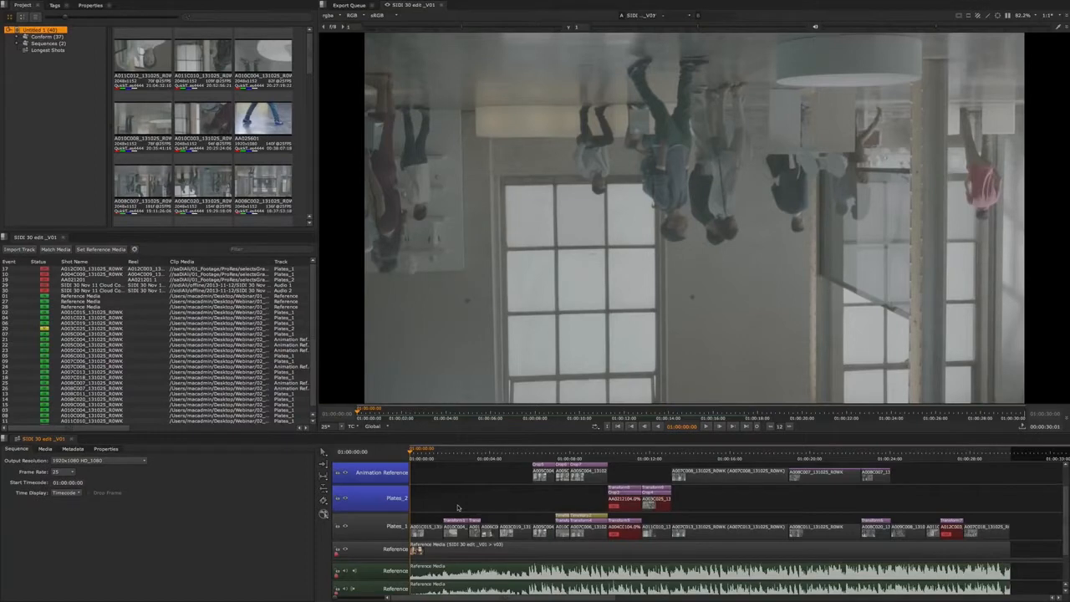
- Inspect the sequence's clips across the timeline tracks
left_click_drag(422, 472, 1008, 536)
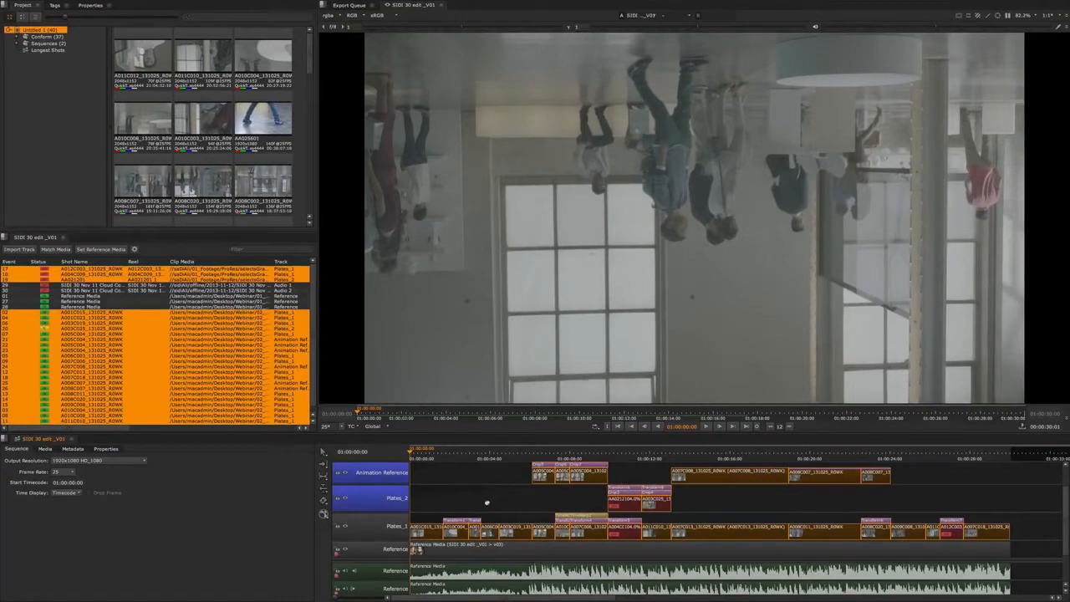
scroll(486, 502, "up", 1)
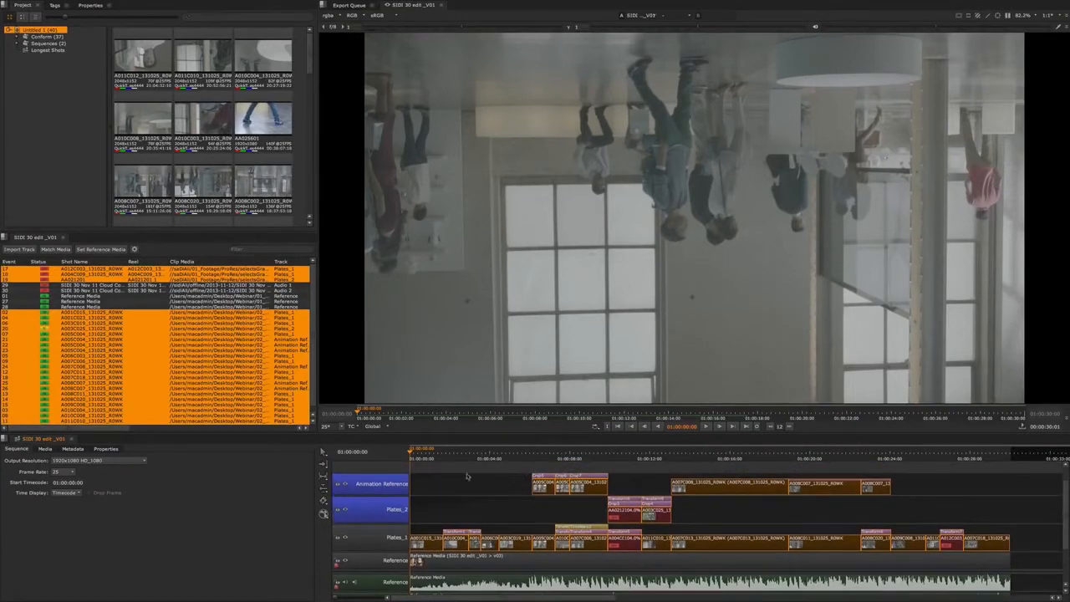
scroll(506, 510, "down", 1)
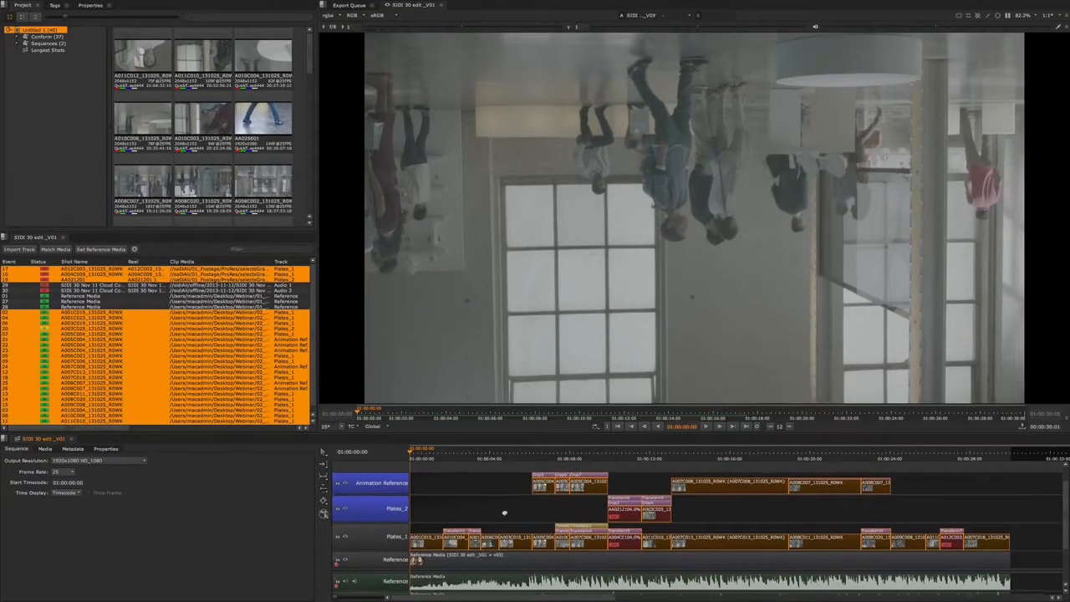
scroll(508, 506, "down", 1)
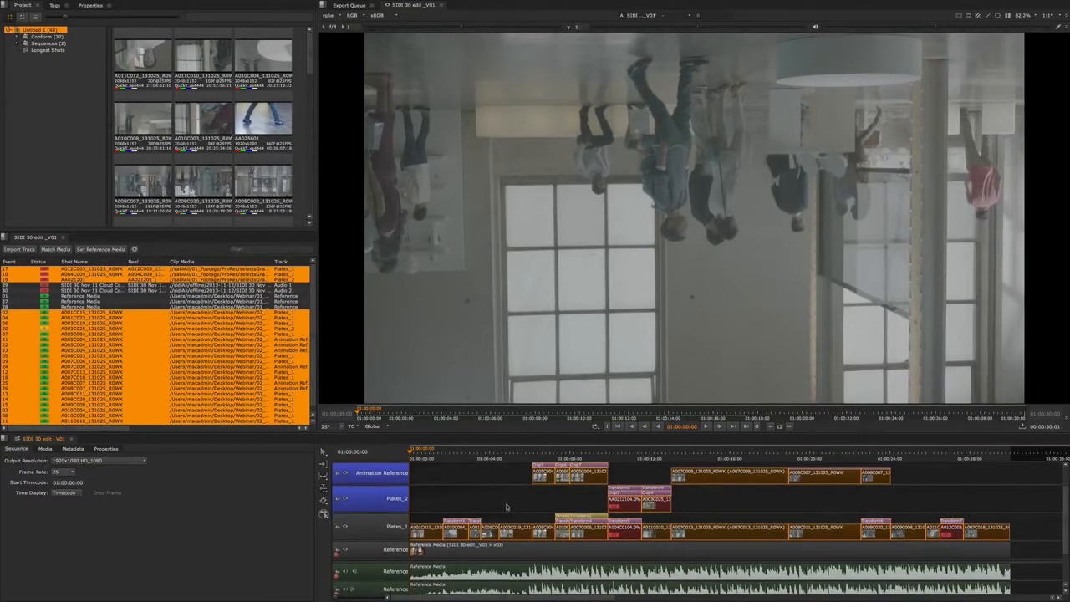
left_click(503, 507)
scroll(504, 506, "up", 1)
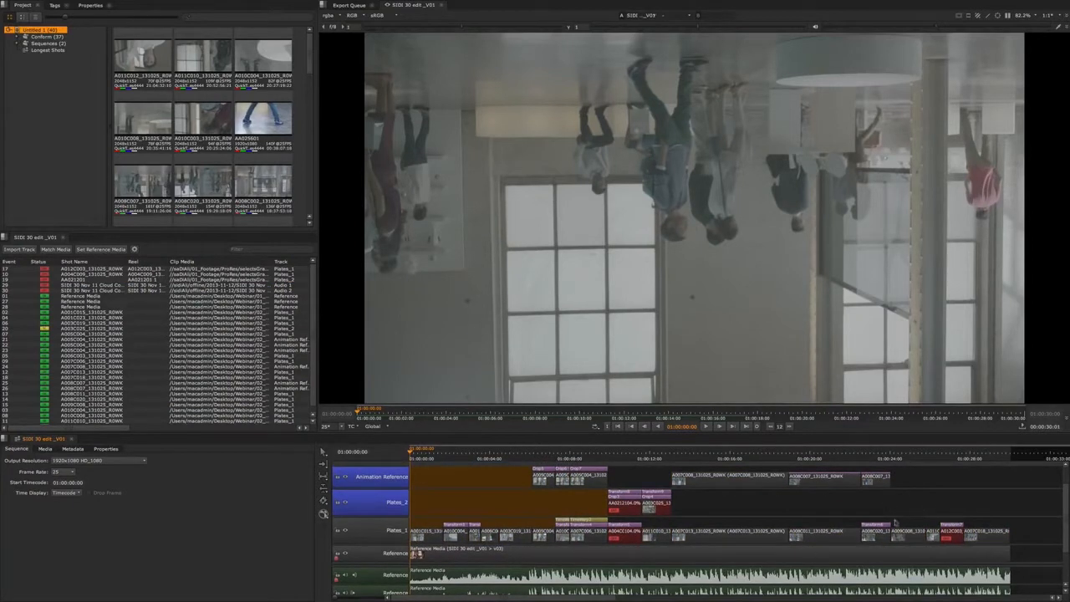
scroll(505, 495, "up", 1)
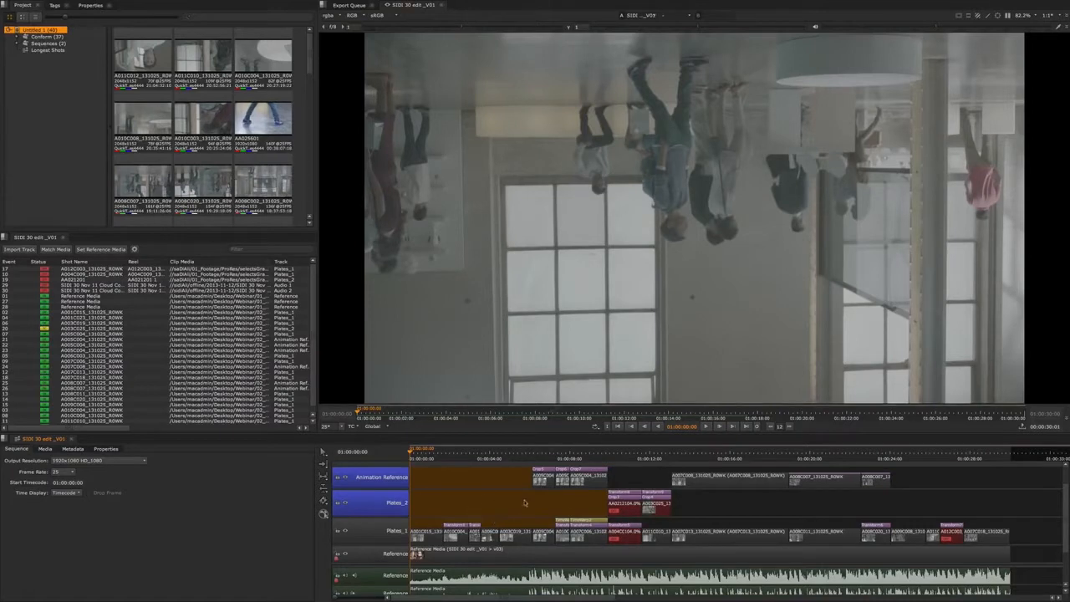
- Add a snapshot of the SIDE 30 edit sequence with the comment Online_Ungraded
left_click(60, 43)
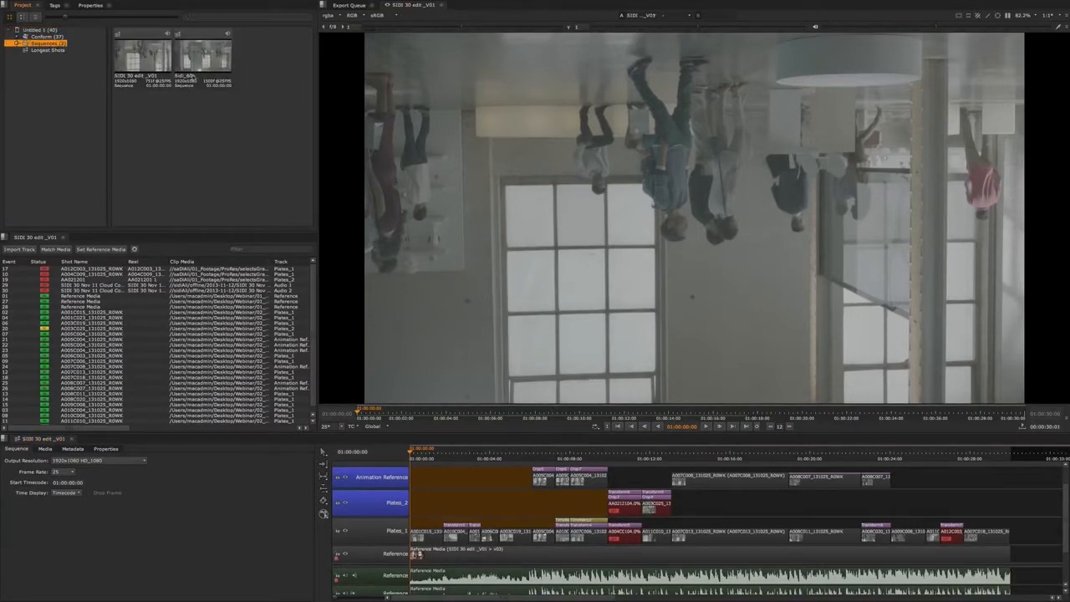
left_click(143, 79)
right_click(149, 59)
mouse_move(155, 63)
mouse_move(177, 104)
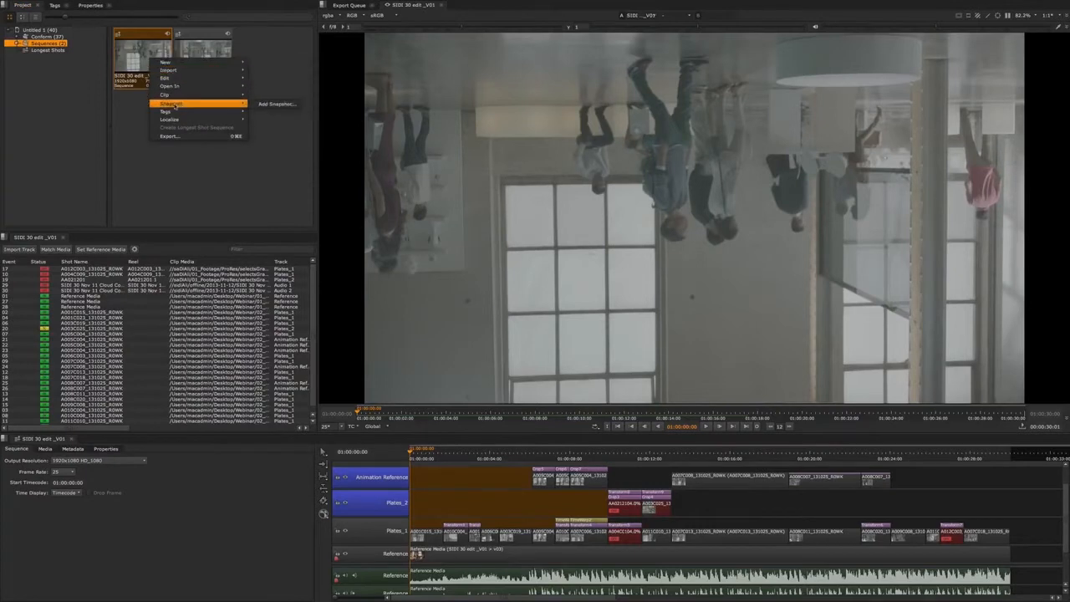
left_click(286, 107)
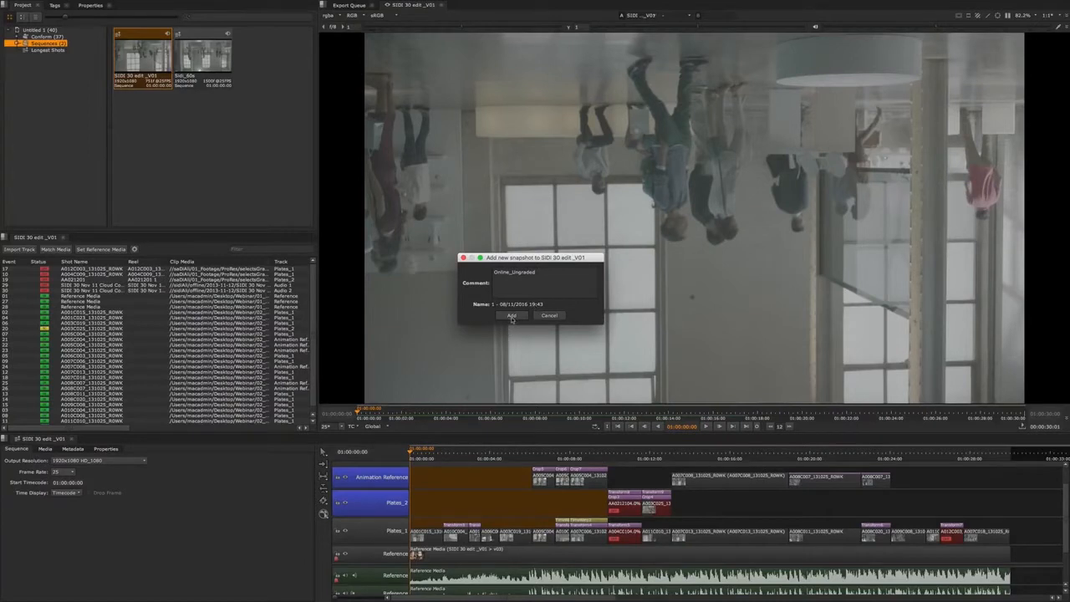
left_click(511, 316)
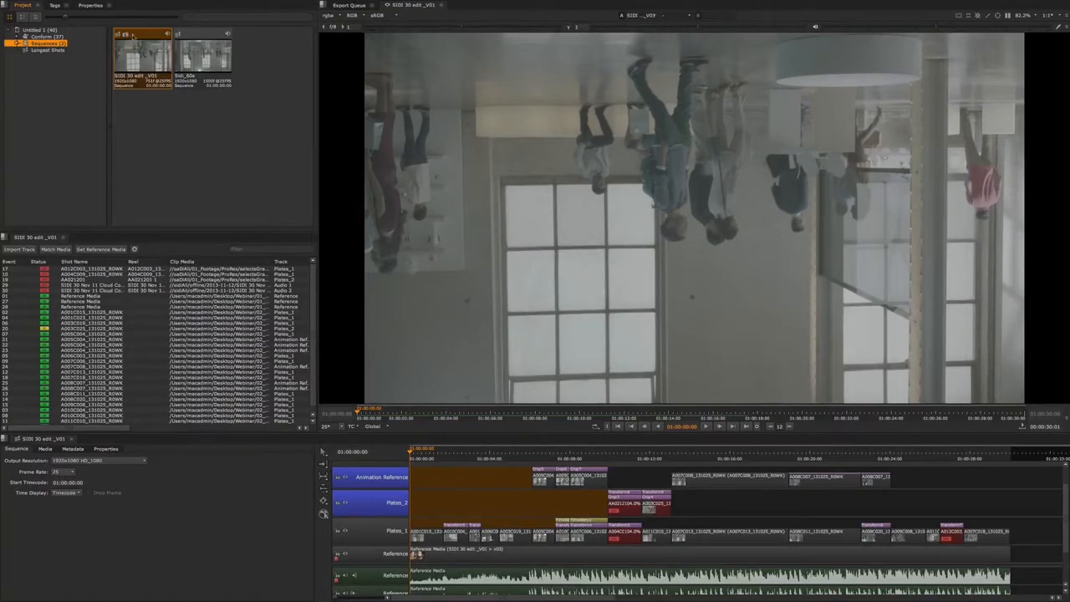
- Match the sequence's media to the 02_Graded folder with the default conform options
left_click(192, 170)
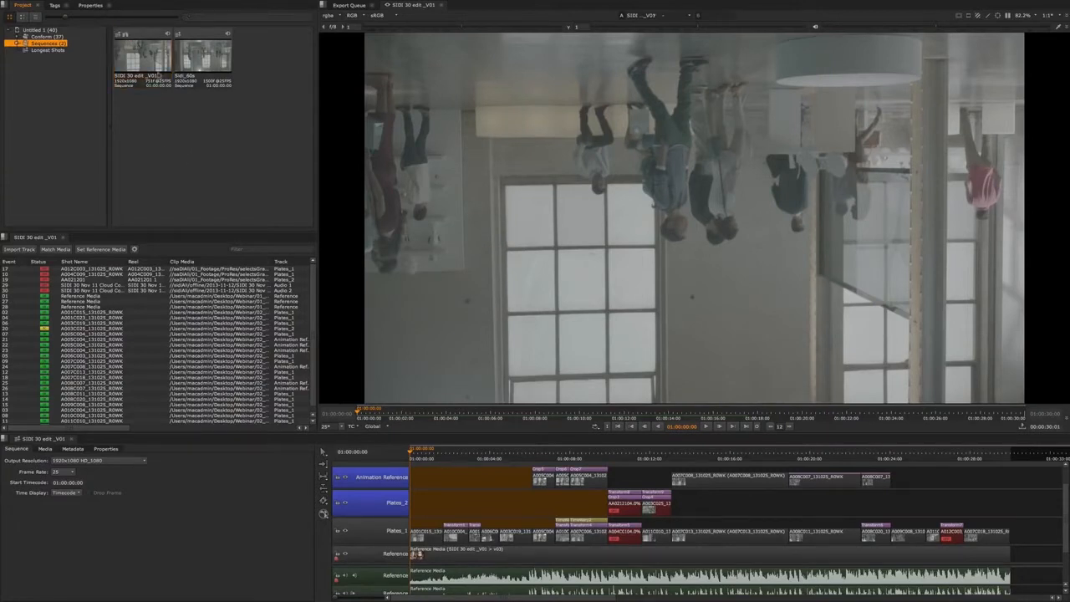
left_click(426, 472)
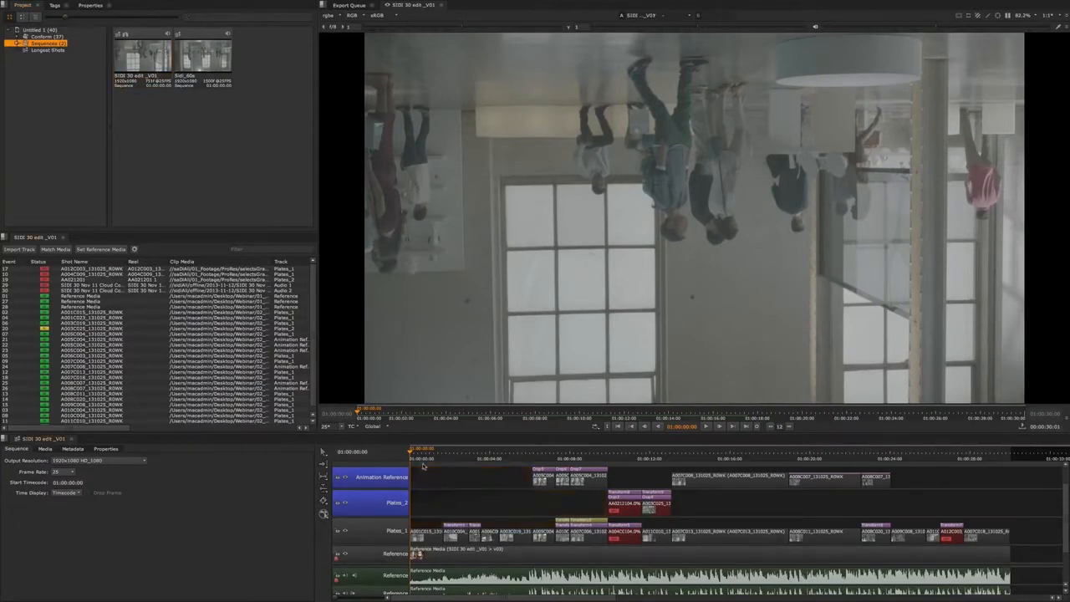
left_click(56, 250)
left_click(338, 160)
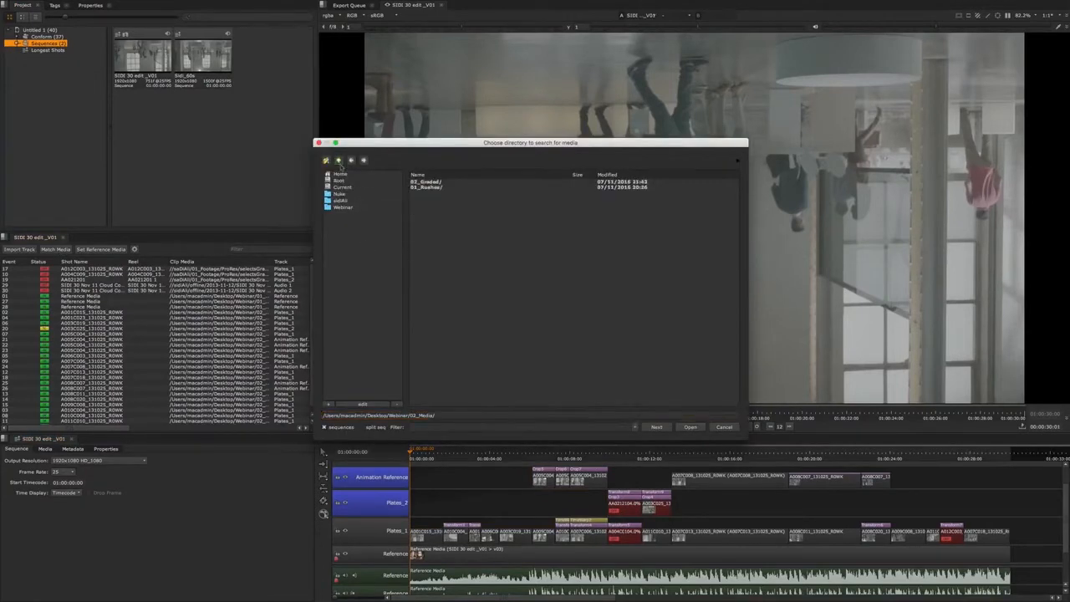
double_click(426, 181)
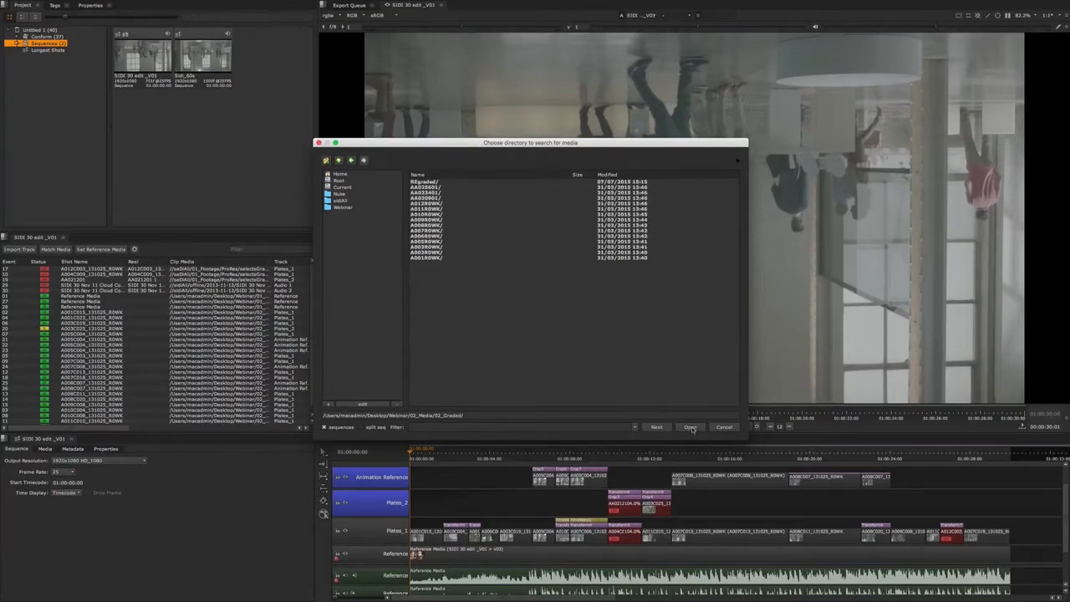
left_click(690, 427)
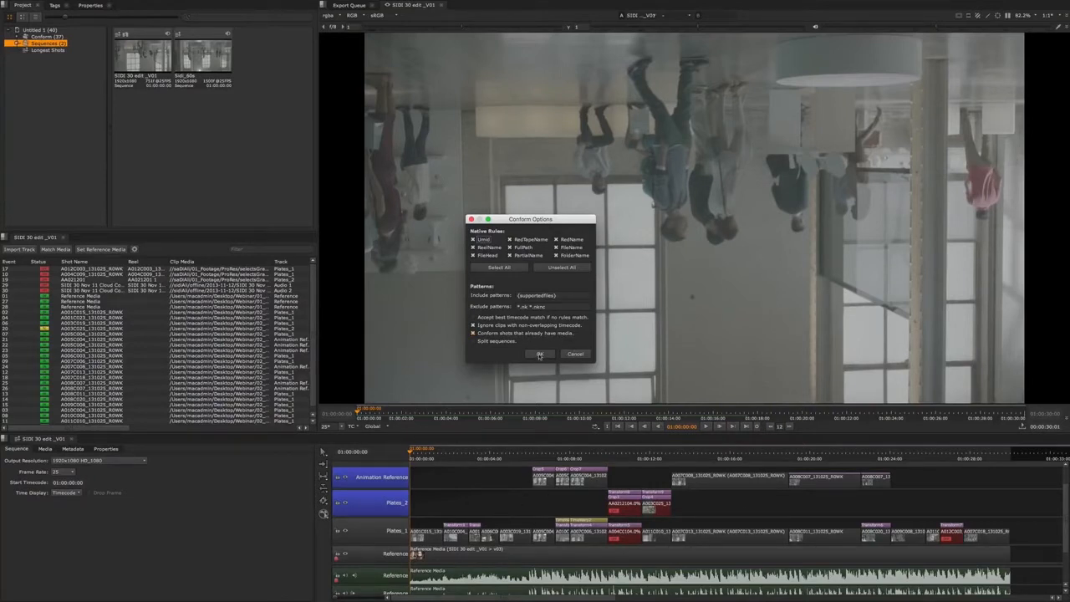
left_click(539, 355)
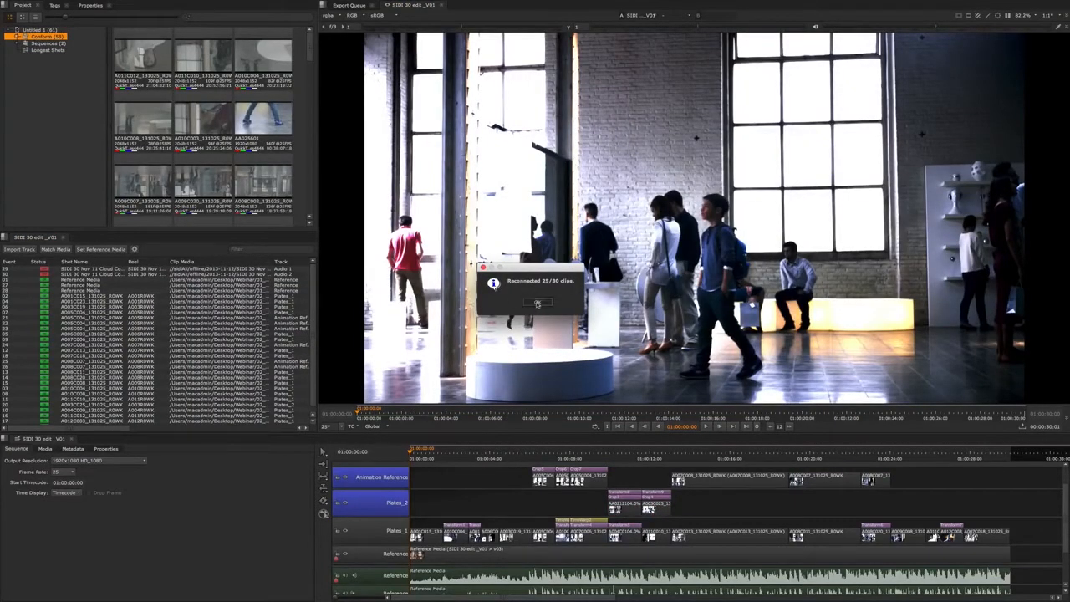
left_click(537, 303)
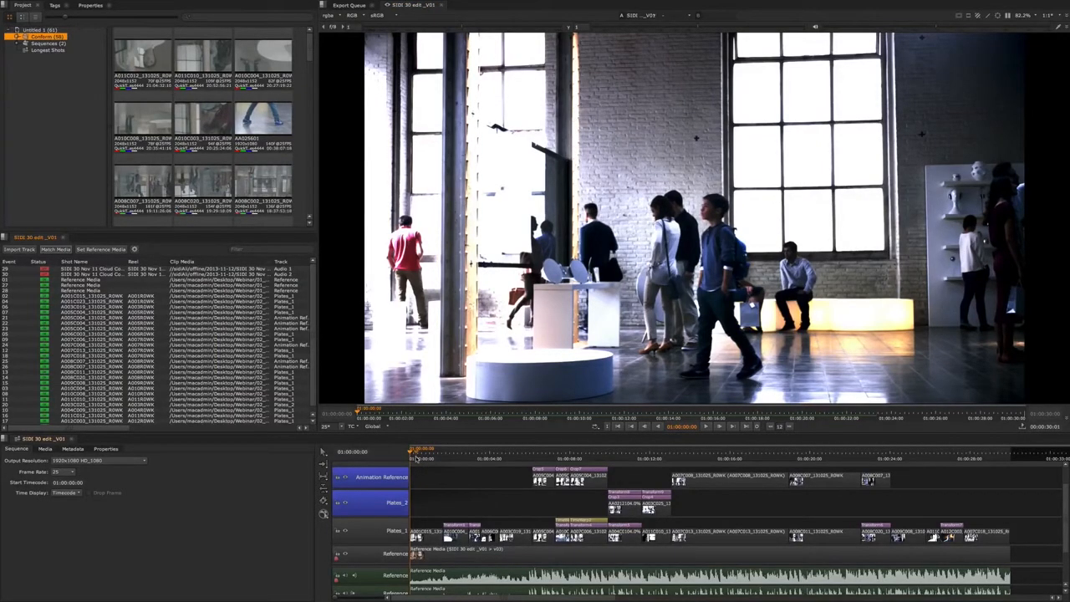
- Select all timeline clips and set their media colour transform to rec709
left_click_drag(889, 520, 1021, 483)
left_click_drag(499, 539, 420, 537)
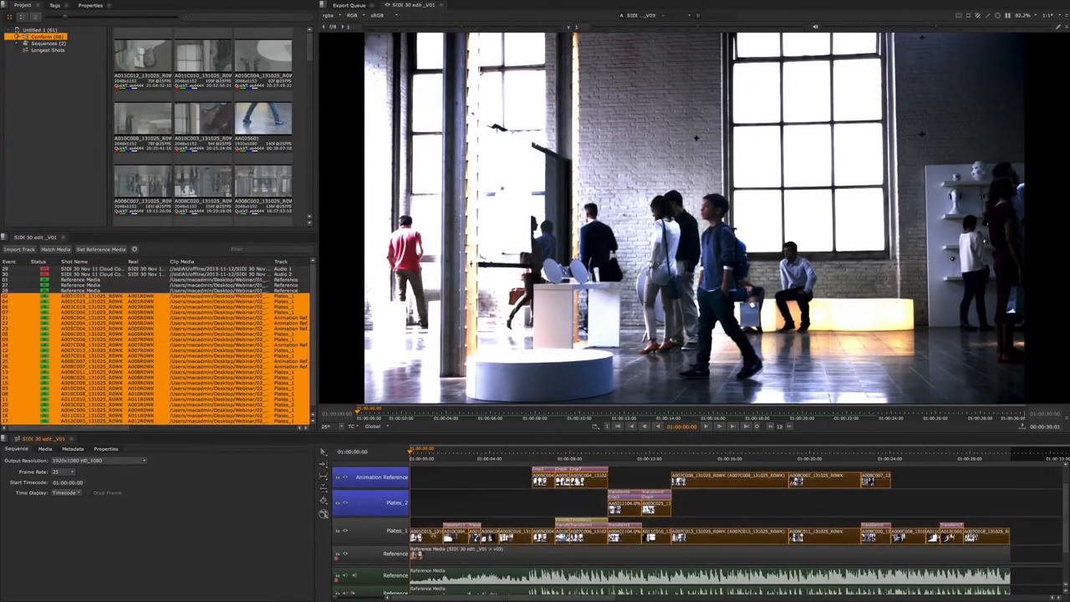
right_click(431, 536)
mouse_move(458, 534)
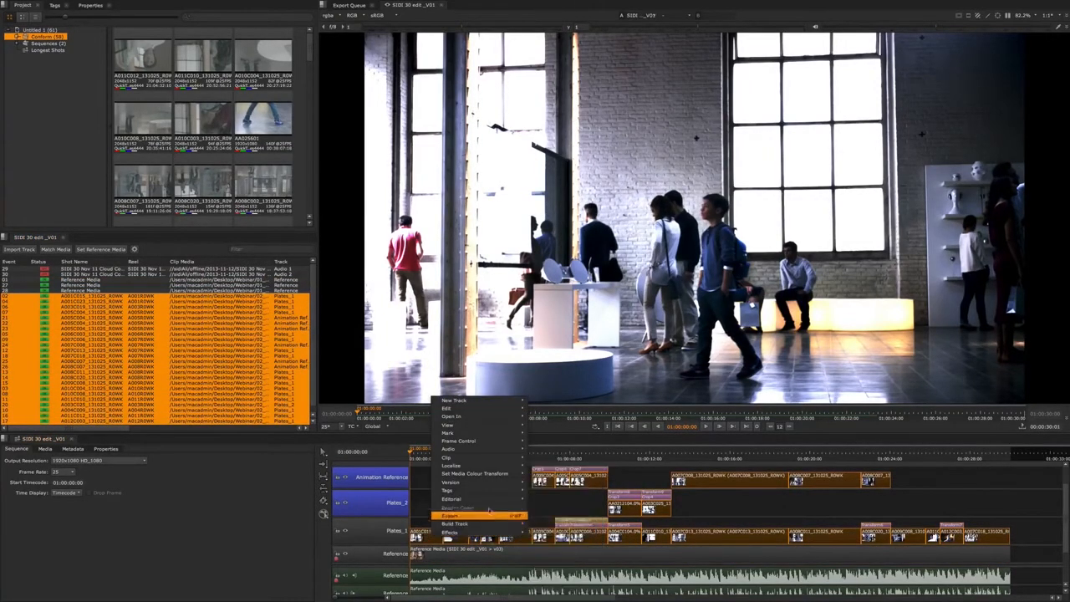
mouse_move(487, 461)
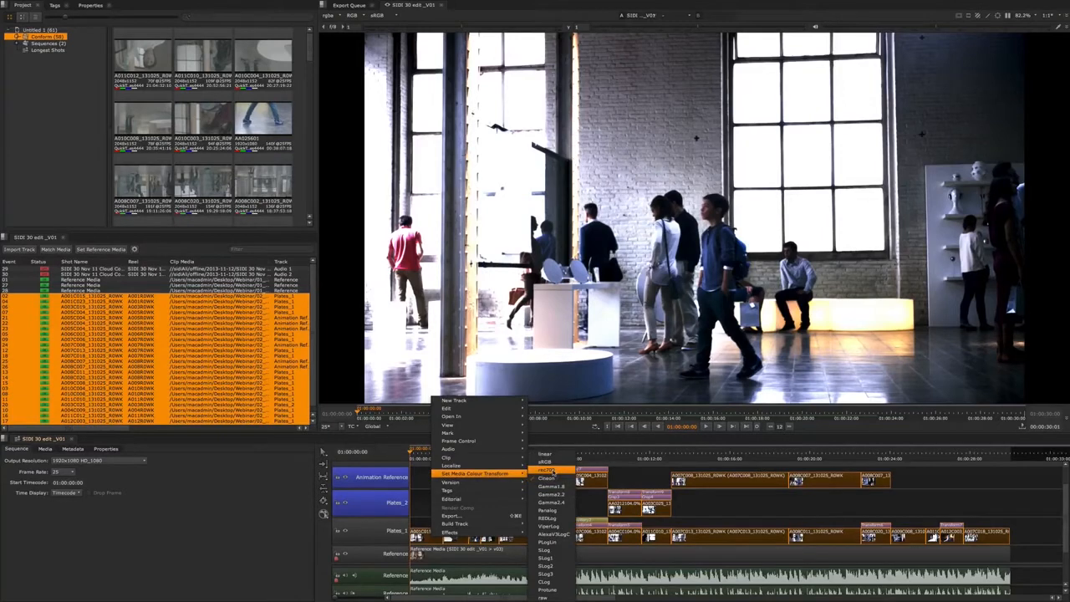
left_click(552, 471)
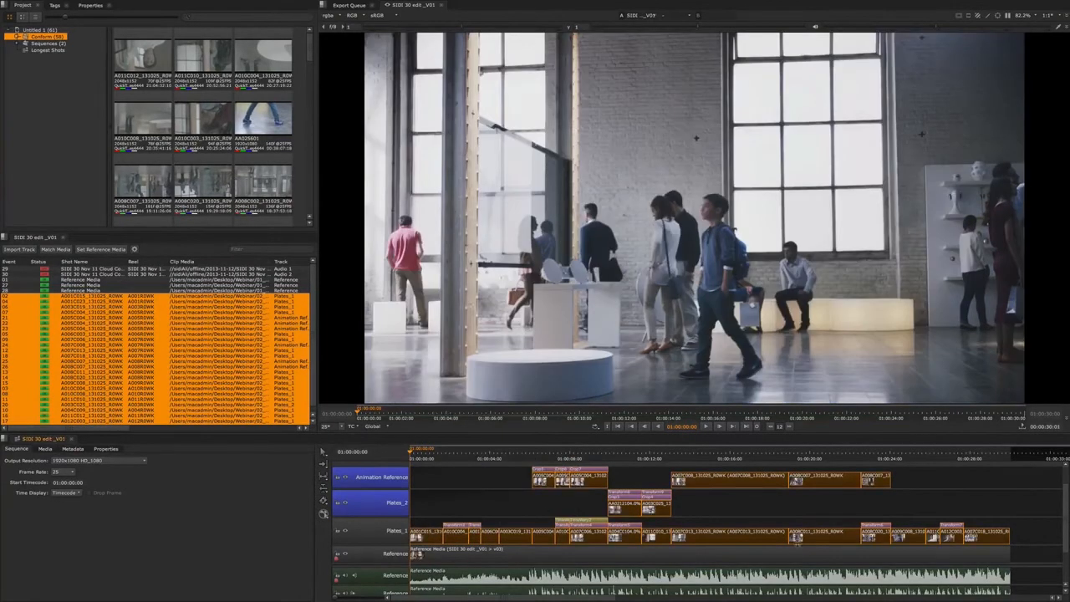
- Scrub the playhead near the start of the sequence to review the graded shots
left_click(421, 456)
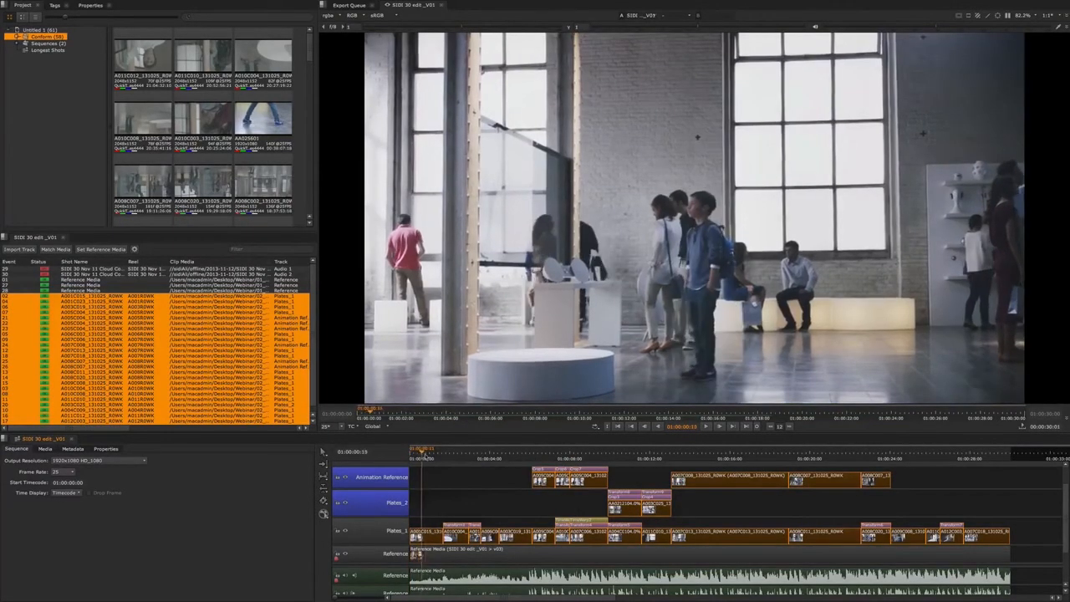
mouse_move(426, 457)
left_mouse_down()
mouse_move(414, 460)
mouse_move(435, 458)
left_mouse_up()
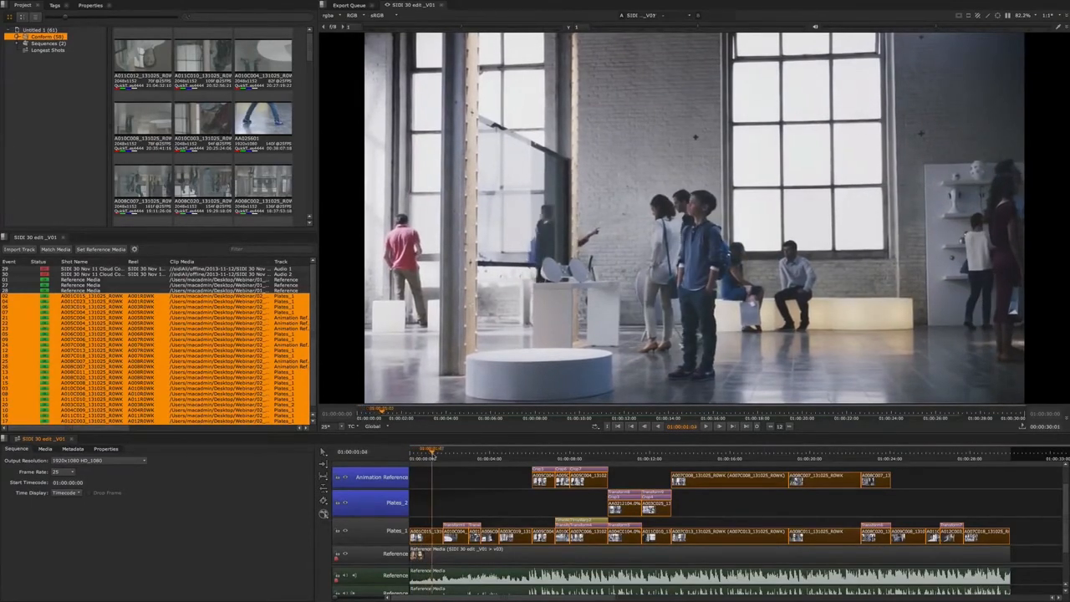
left_click(447, 501)
left_click_drag(435, 453, 425, 456)
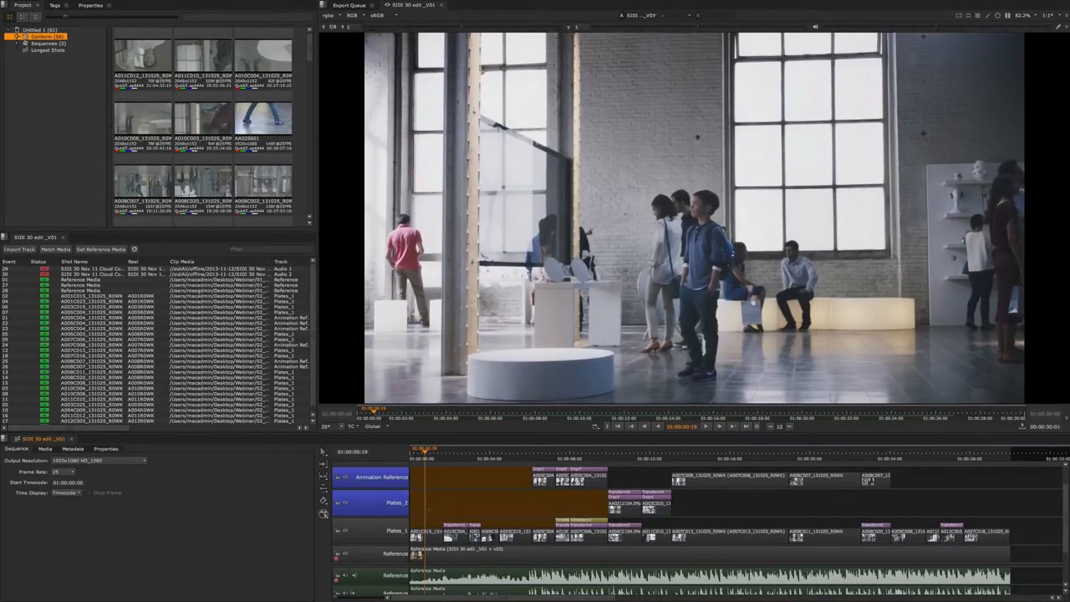
- Add a second snapshot of the SIDE 30 edit sequence with the comment Online_Graded
left_click(56, 43)
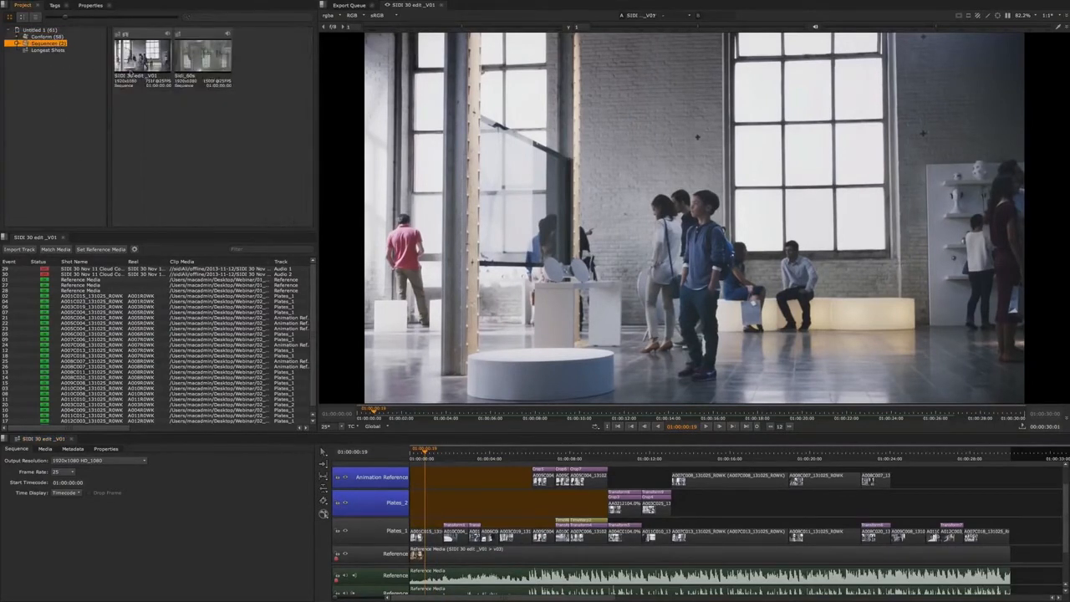
left_click(159, 67)
right_click(150, 62)
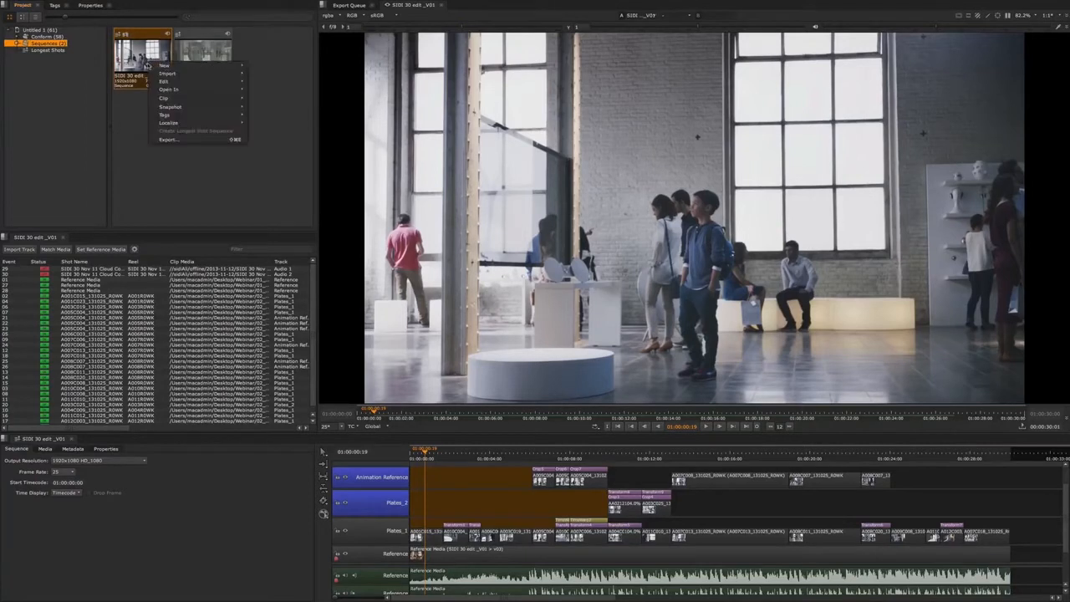
mouse_move(185, 84)
mouse_move(186, 107)
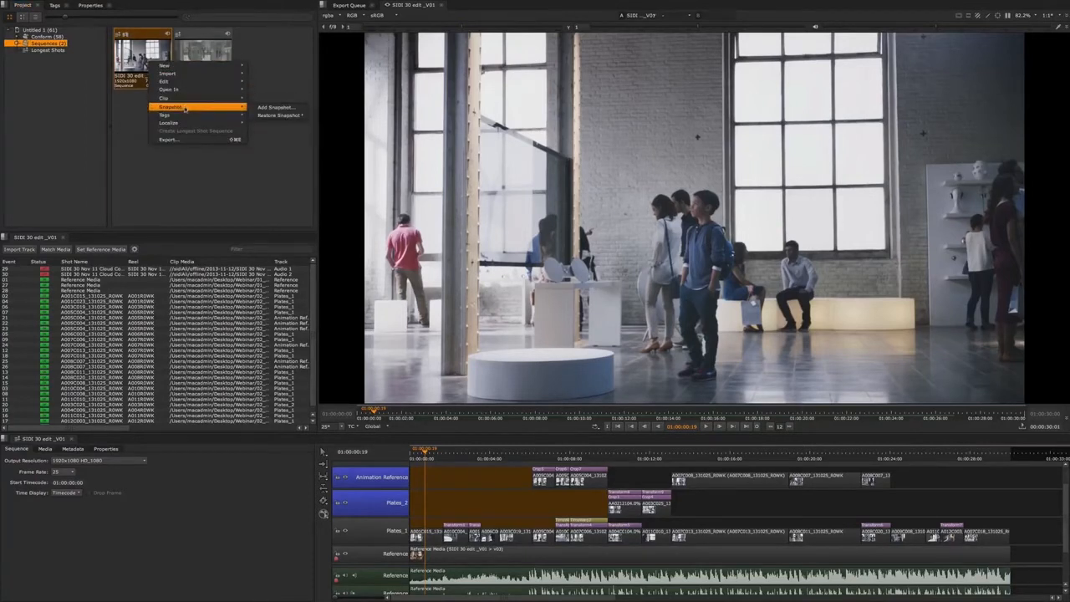
left_click(267, 107)
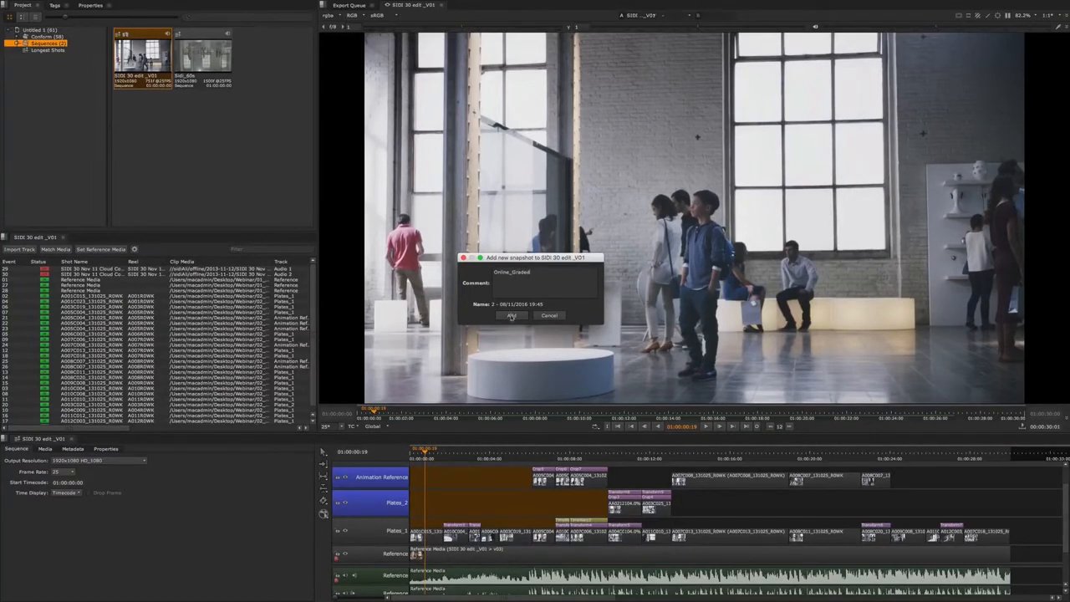
left_click(512, 316)
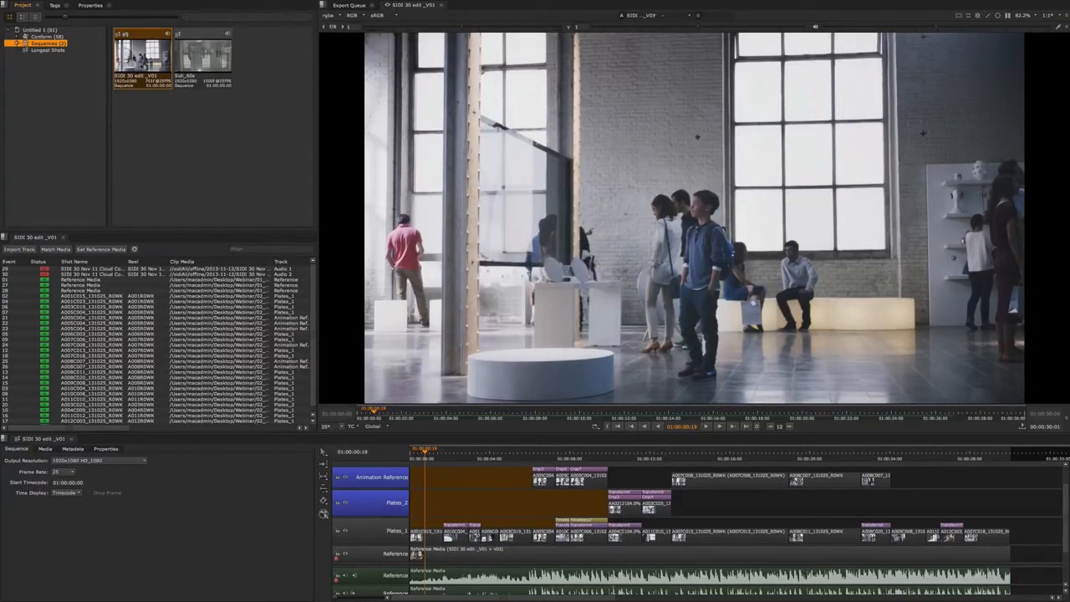
- Restore the sequence to the Online_Ungraded snapshot
right_click(142, 66)
mouse_move(167, 107)
mouse_move(276, 116)
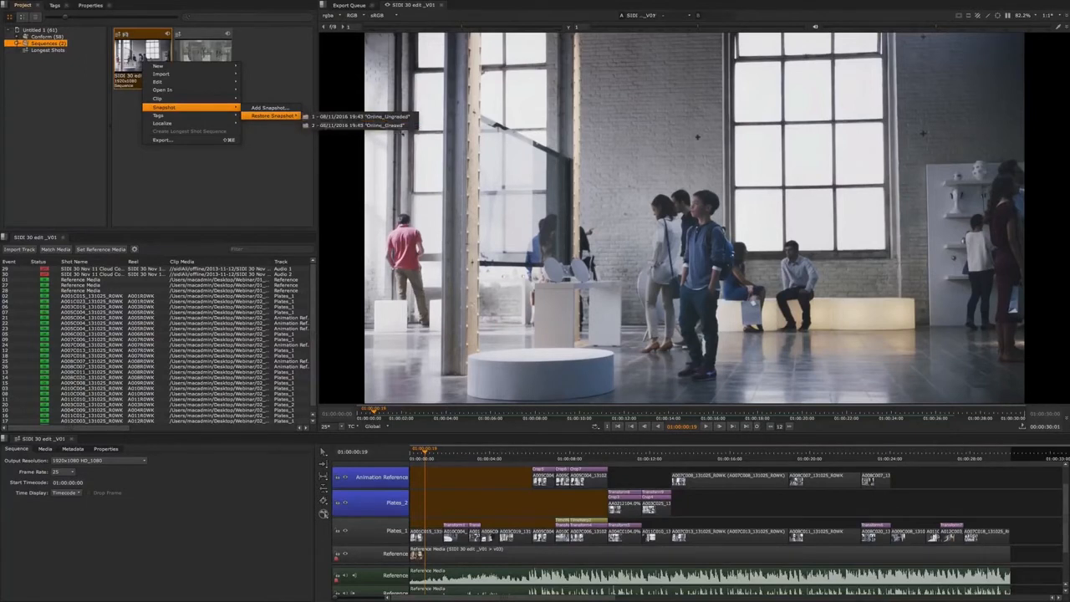
left_click(394, 118)
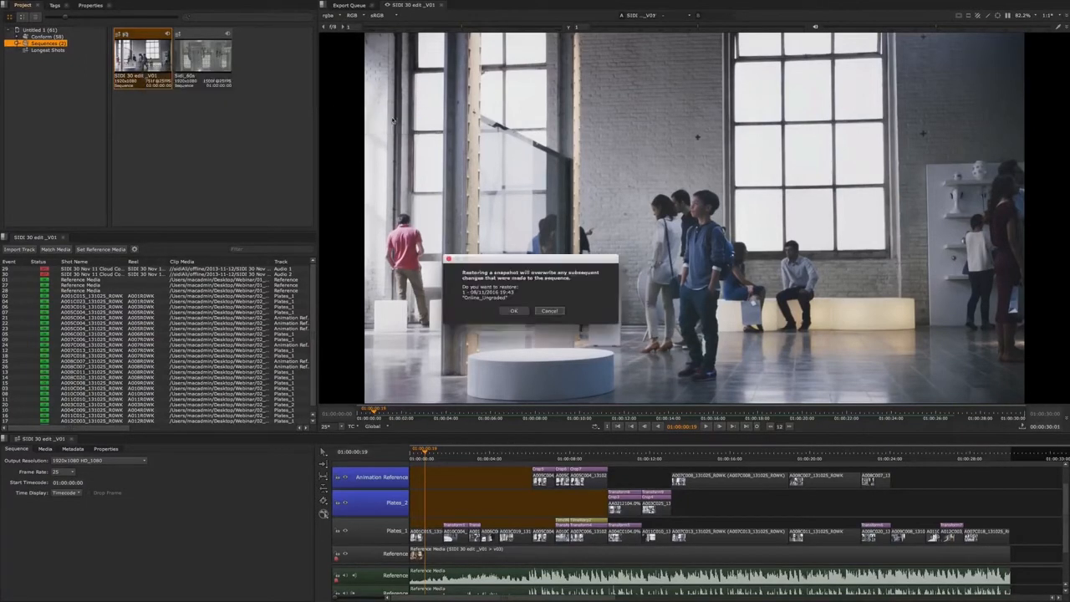
left_click(513, 310)
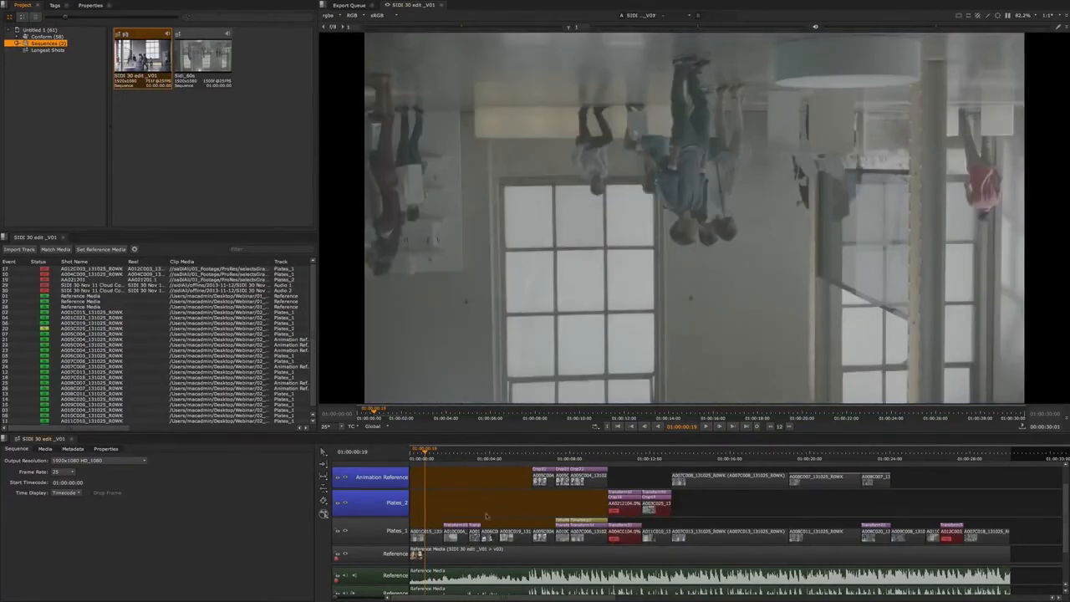
- Restore the sequence to the Online_Graded snapshot
right_click(143, 65)
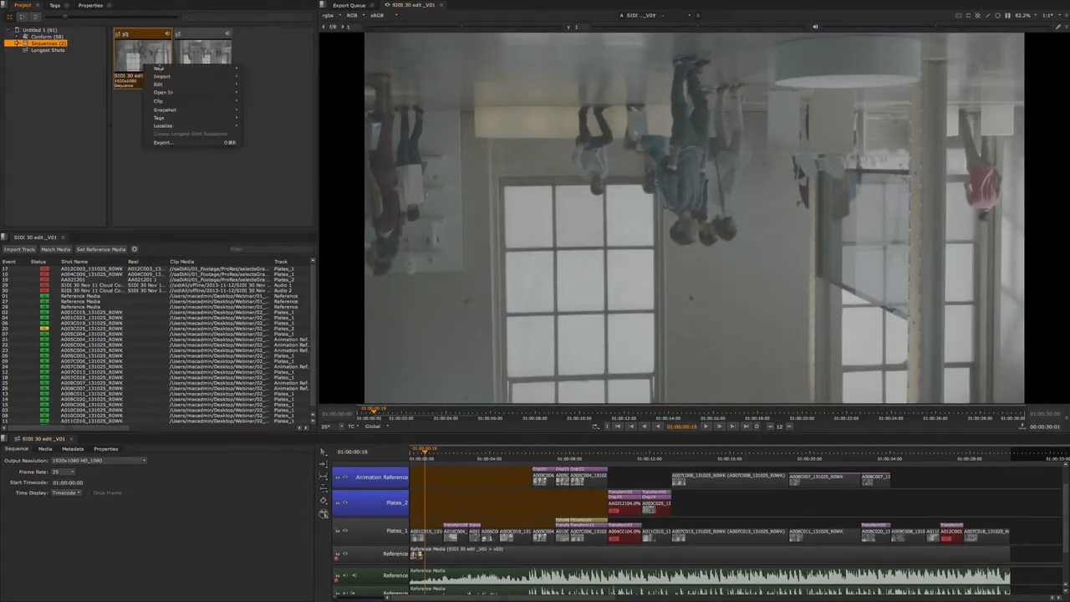
mouse_move(219, 110)
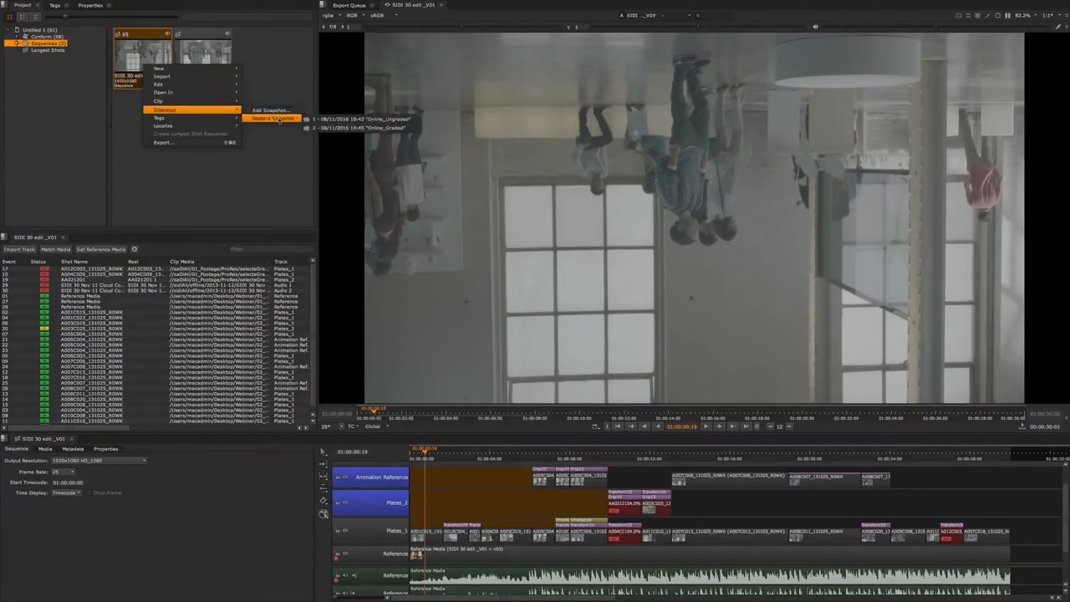
left_click(338, 129)
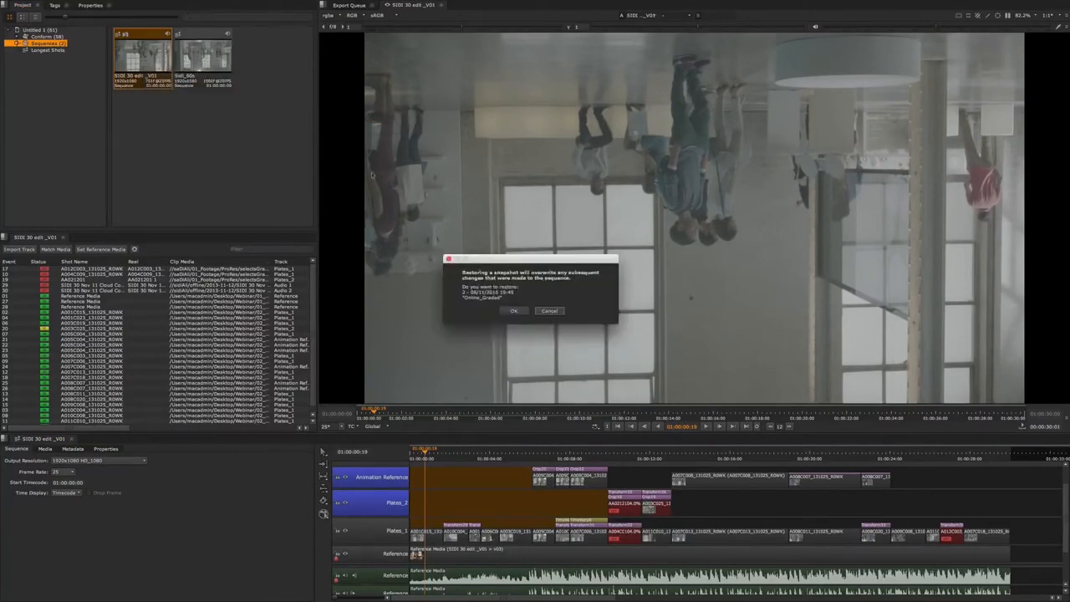
left_click(514, 310)
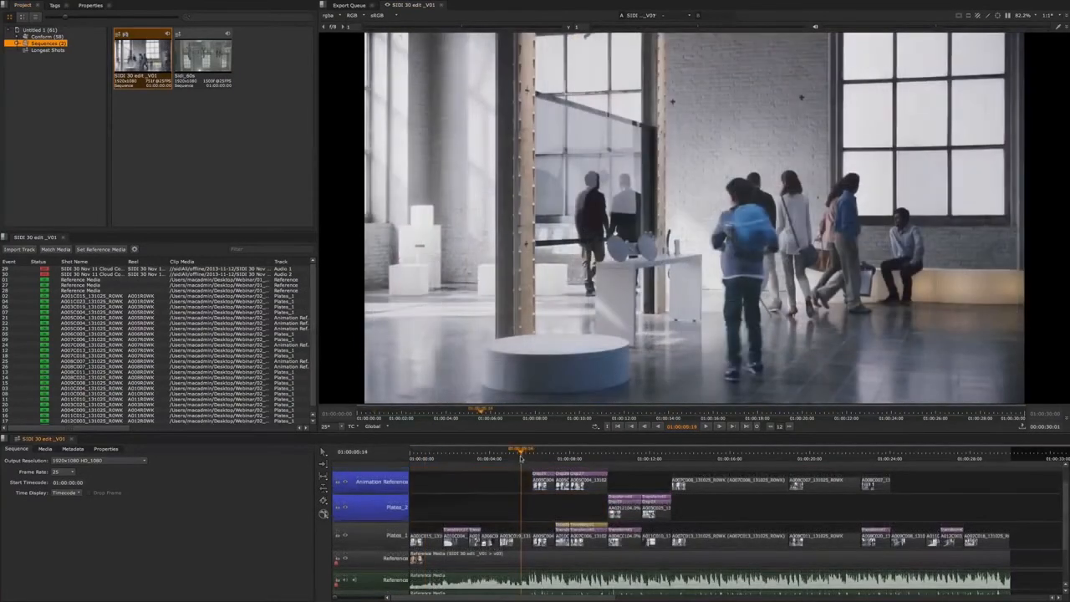
left_click_drag(525, 455, 625, 539)
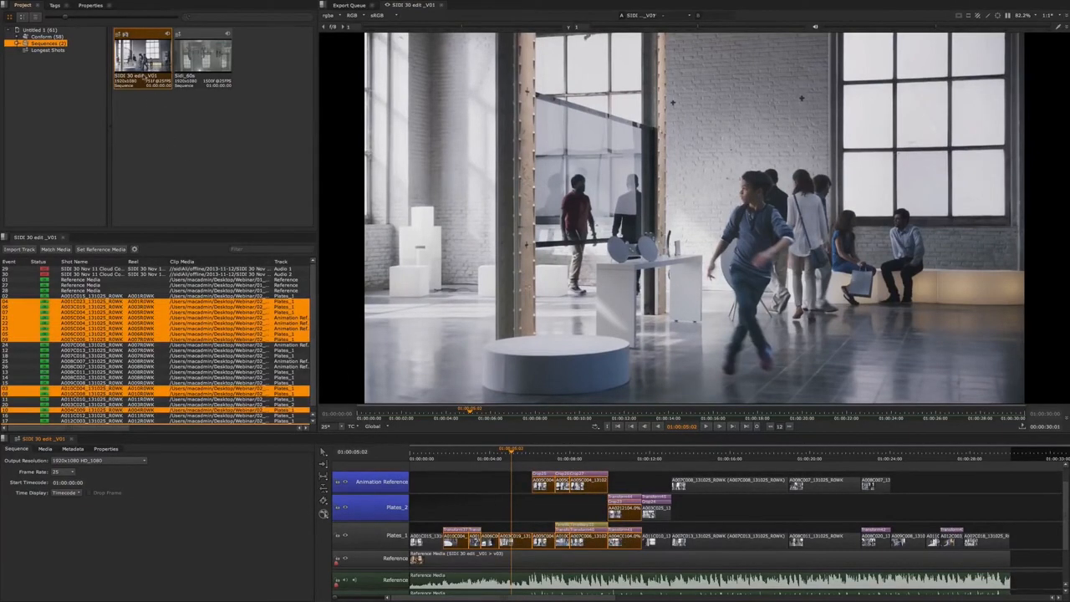
left_click(489, 510)
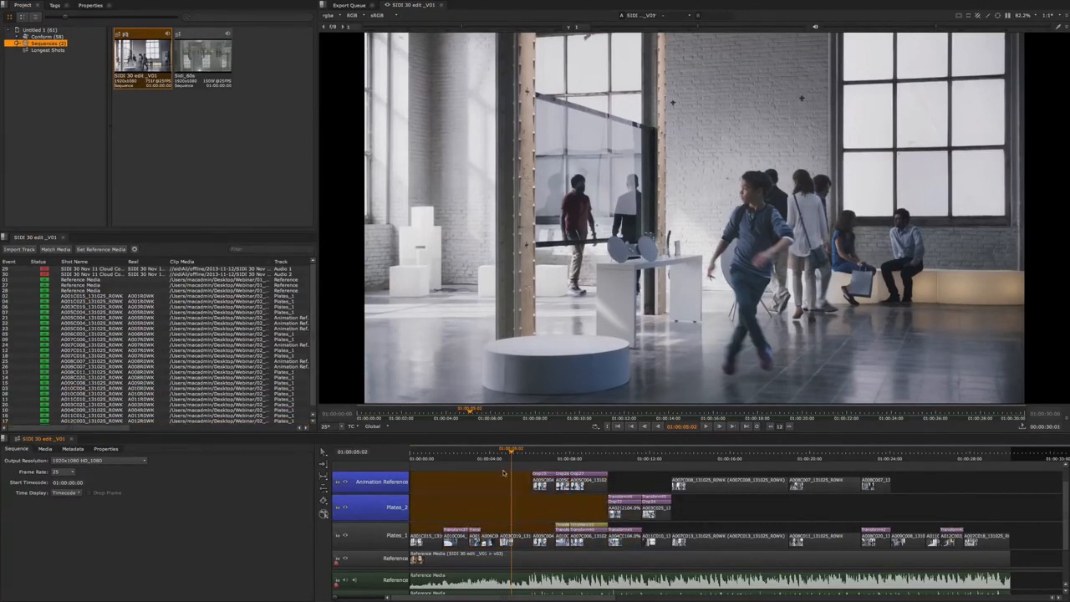
left_click(503, 469)
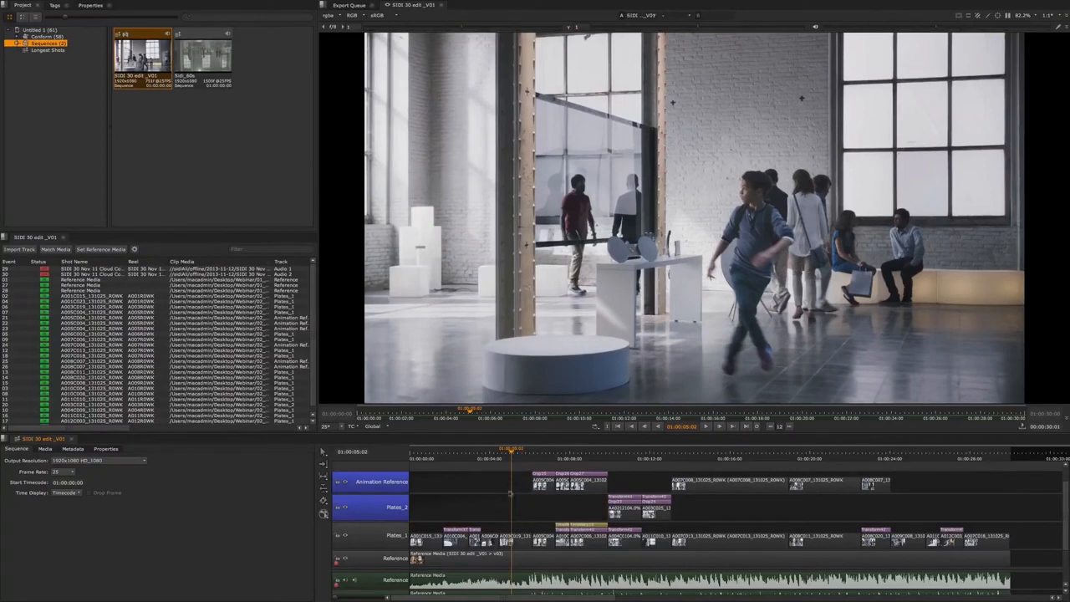